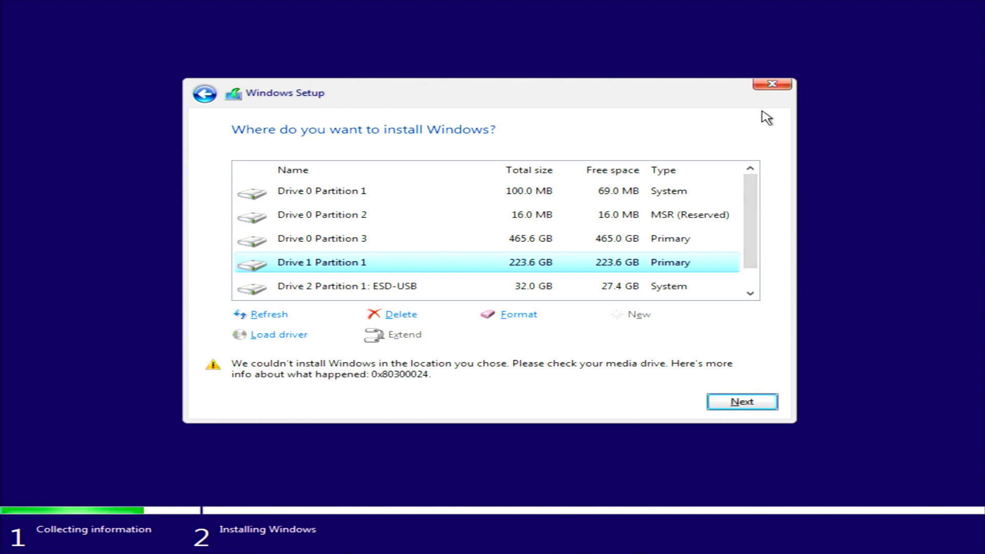
- Begin quitting Windows Setup from the red X after the install error
{"action": "left_click", "coordinate": [772, 84]}
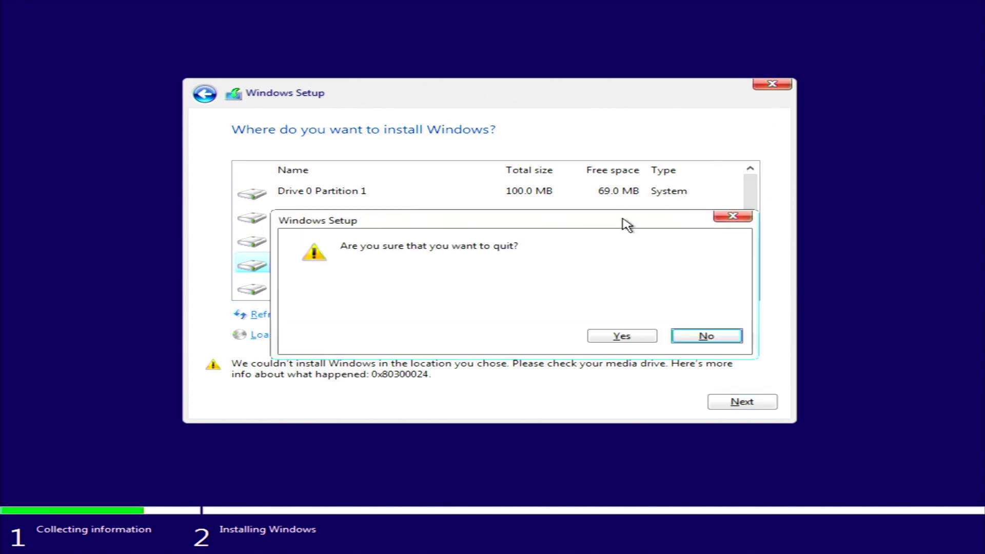
- Confirm quitting Setup, then in the BIOS reach the boot page's CSM Support setting
{"action": "left_click", "coordinate": [624, 339]}
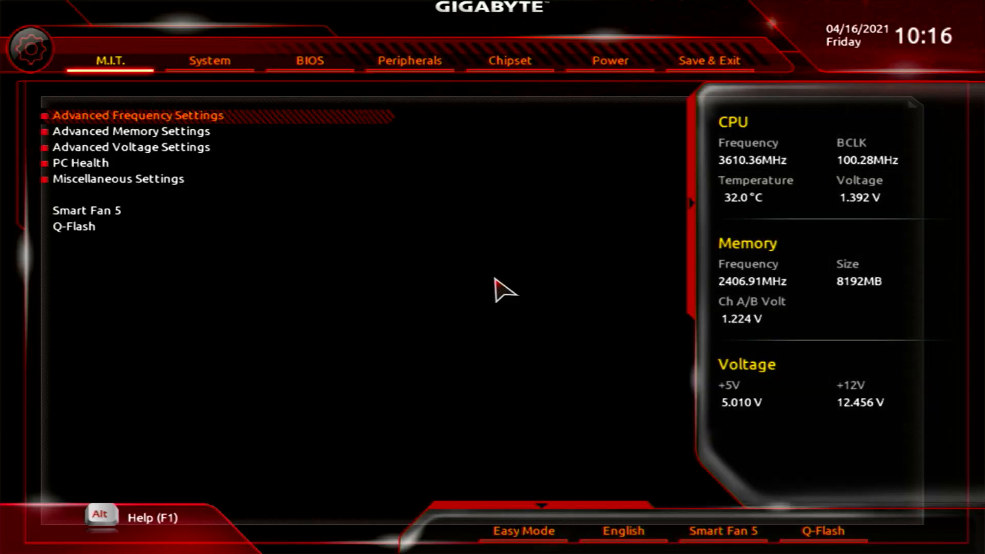
{"action": "key", "text": "Tab"}
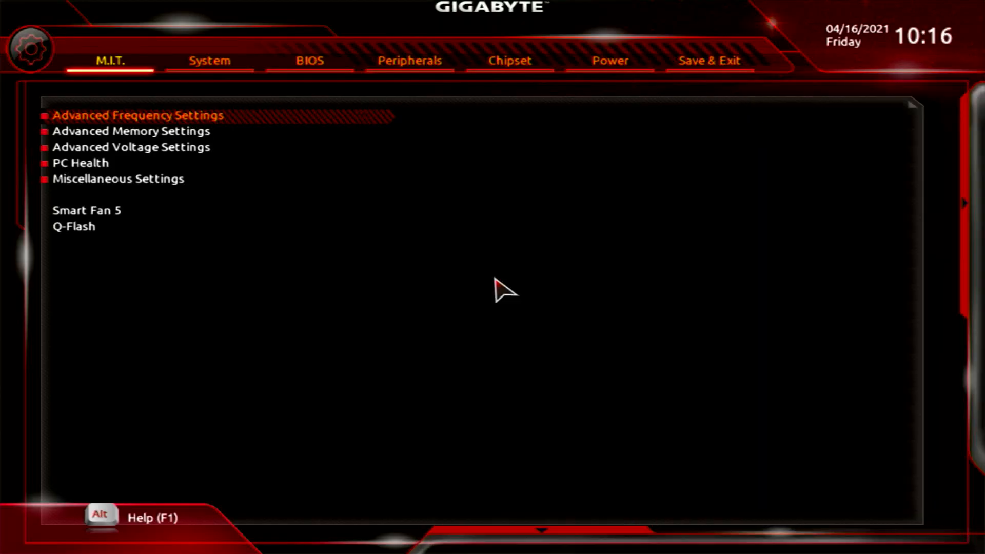
{"action": "key", "text": "Right"}
{"action": "key", "text": "Right"}
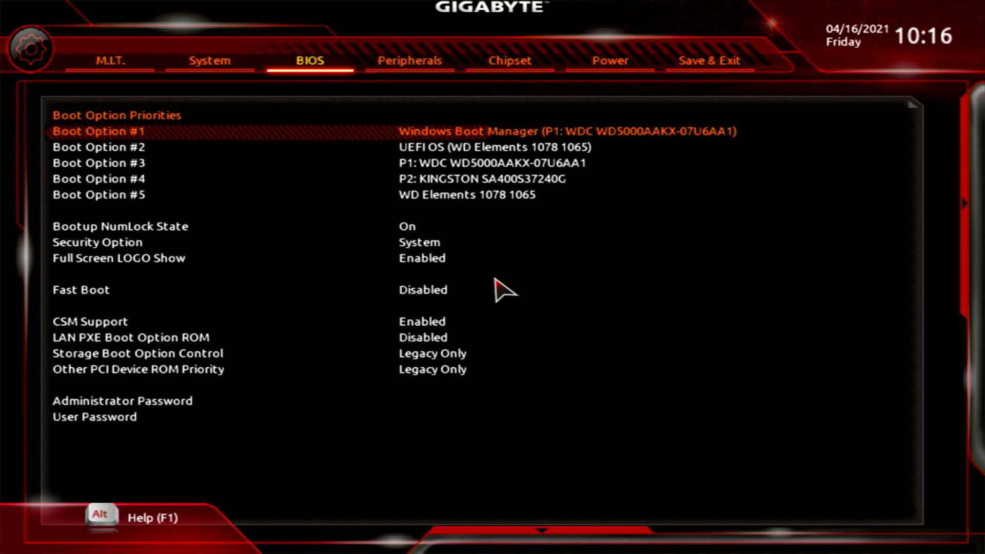
{"action": "key", "text": "Right"}
{"action": "key", "text": "Right"}
{"action": "key", "text": "Right"}
{"action": "key", "text": "Left"}
{"action": "key", "text": "Left"}
{"action": "key", "text": "Left"}
{"action": "key", "text": "Down"}
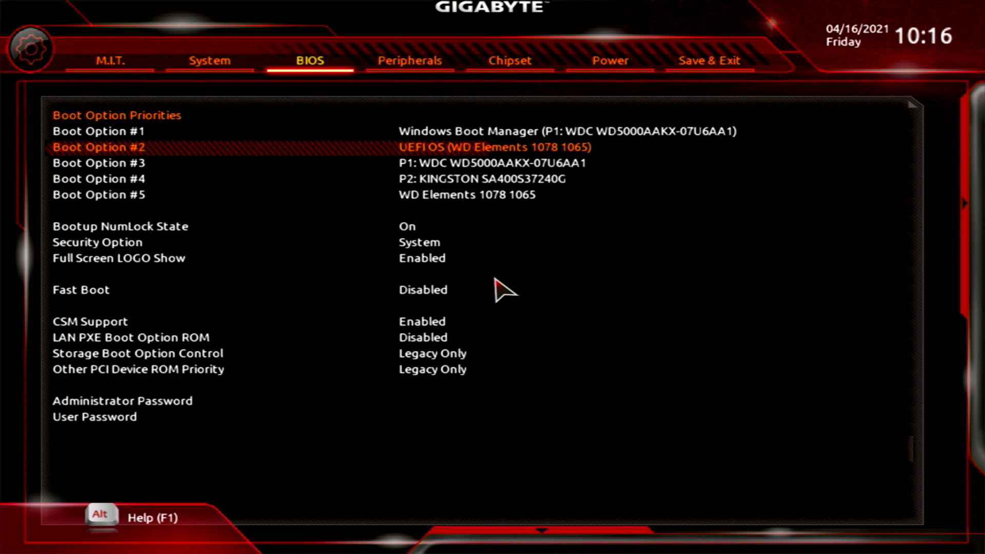
{"action": "key", "text": "Down"}
{"action": "key", "text": "Down"}
{"action": "key", "text": "Down"}
{"action": "key", "text": "Down"}
{"action": "key", "text": "Down"}
{"action": "key", "text": "Down"}
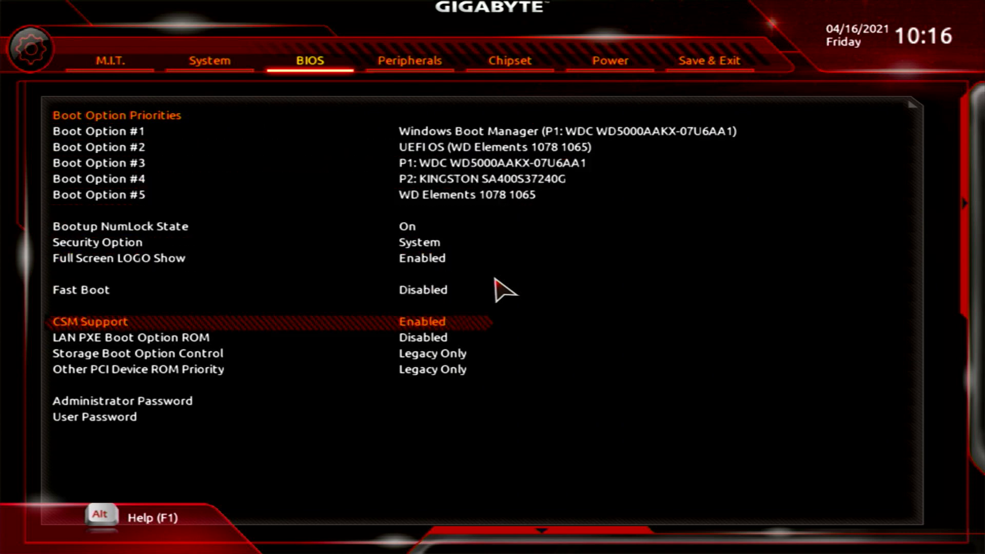
- Set CSM Support to Disabled on the boot settings page
{"action": "key", "text": "Return"}
{"action": "key", "text": "Up"}
{"action": "key", "text": "Return"}
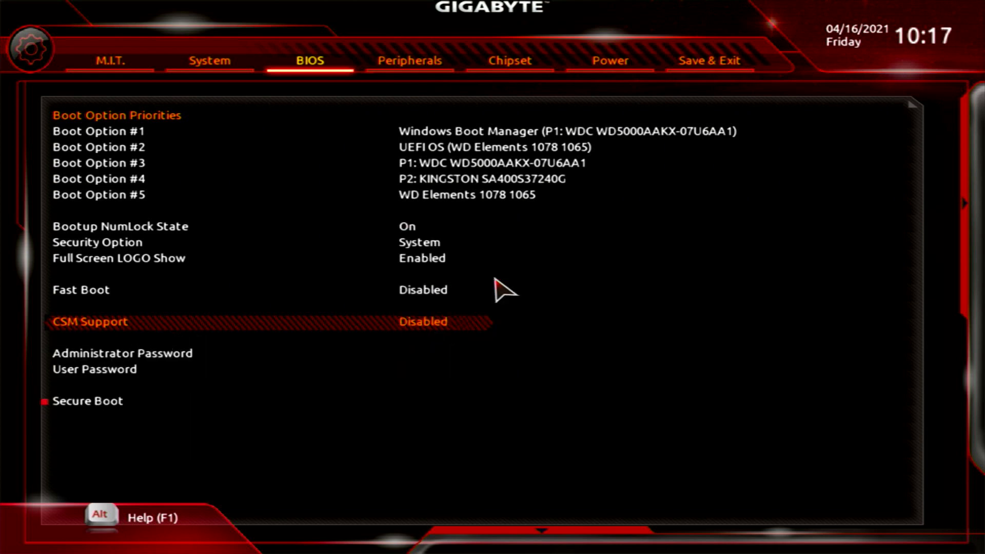
{"action": "key", "text": "Up"}
{"action": "key", "text": "Up"}
{"action": "key", "text": "Up"}
{"action": "key", "text": "Up"}
{"action": "key", "text": "Up"}
{"action": "key", "text": "Up"}
{"action": "key", "text": "Up"}
{"action": "key", "text": "Up"}
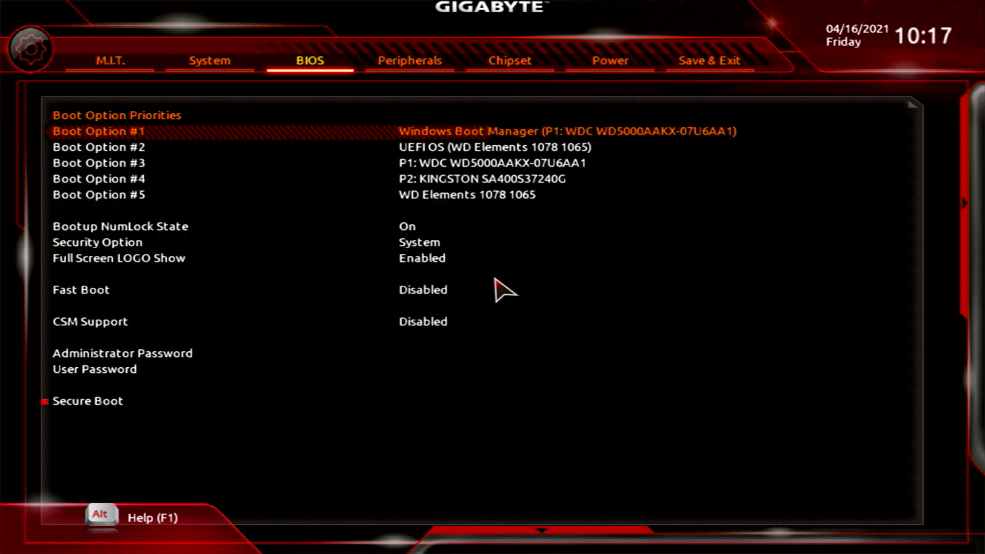
{"action": "key", "text": "Up"}
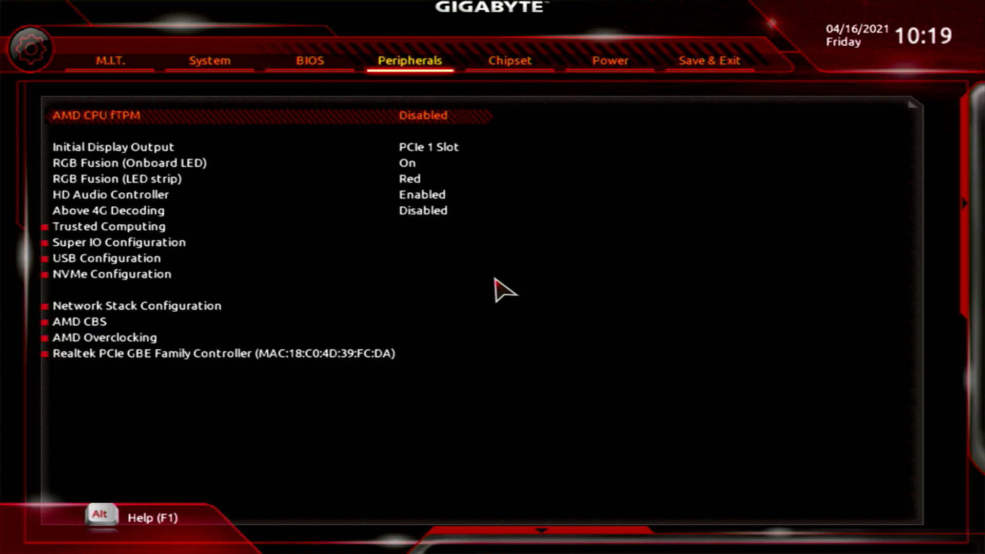
- Save the BIOS changes via Save & Exit Setup and restart the machine
{"action": "key", "text": "Right"}
{"action": "key", "text": "Right"}
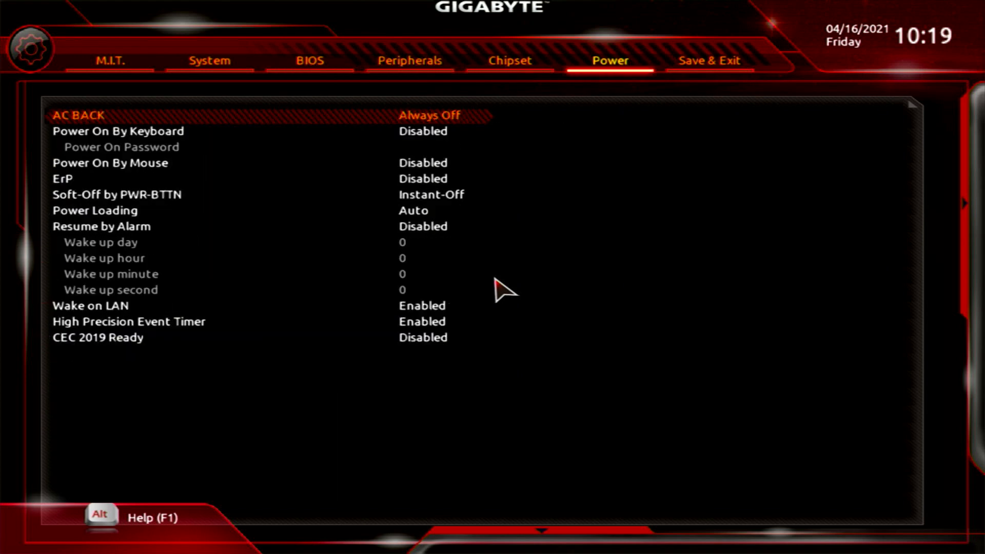
{"action": "key", "text": "Right"}
{"action": "key", "text": "Down"}
{"action": "key", "text": "Up"}
{"action": "key", "text": "Return"}
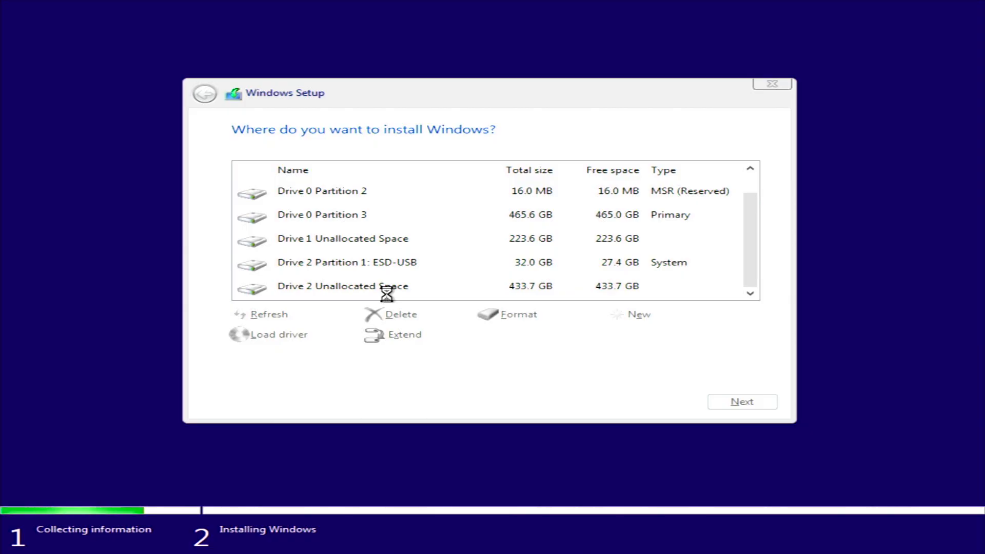
- Install Windows onto Drive 1 Unallocated Space and proceed to file copying
{"action": "left_click", "coordinate": [373, 265]}
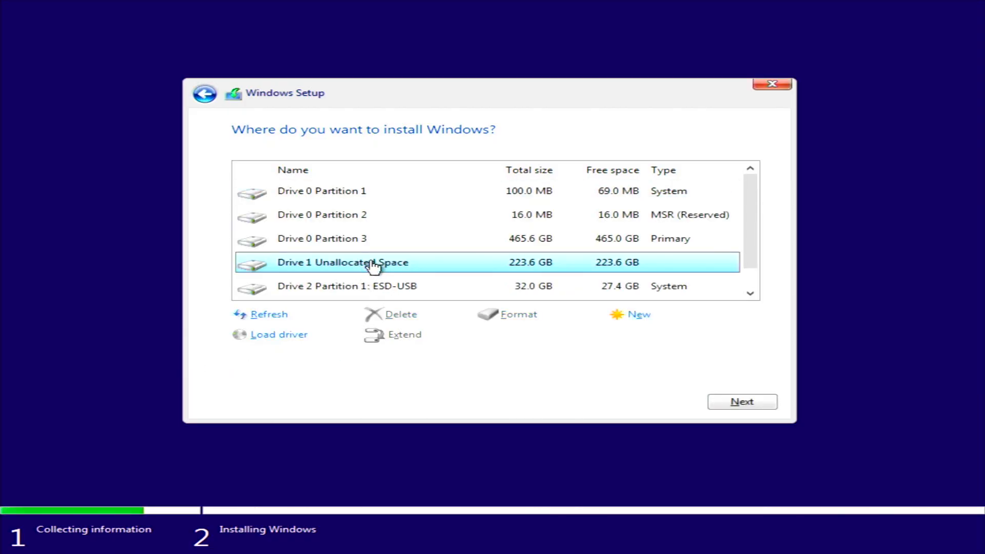
{"action": "left_click", "coordinate": [753, 401]}
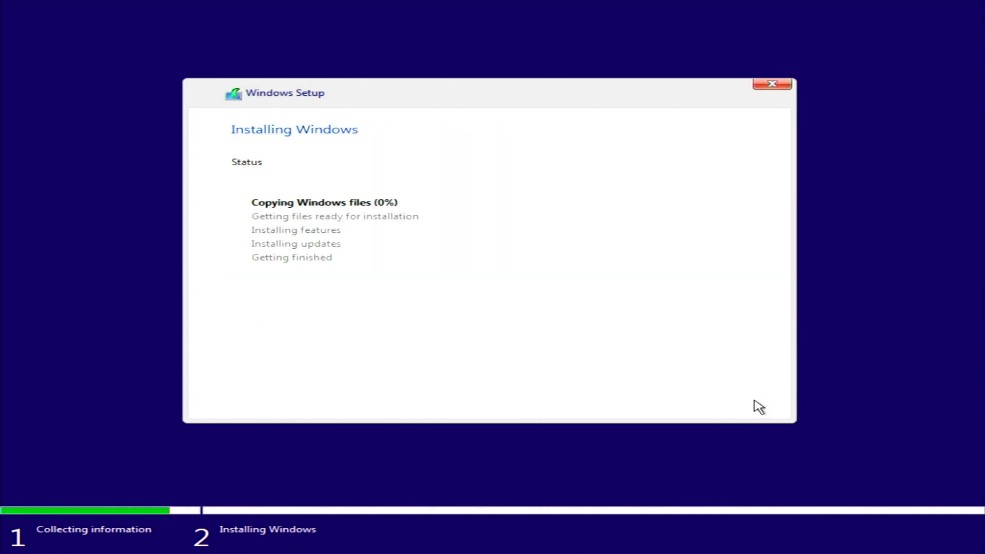